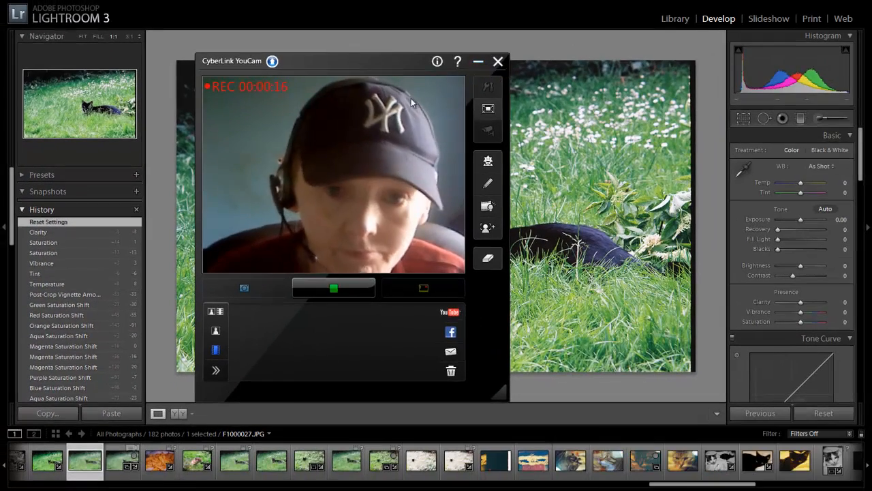
Minimize the webcam window and set the photo's Exposure to −0.14, Fill Light to 21 and Blacks to 15
click(478, 62)
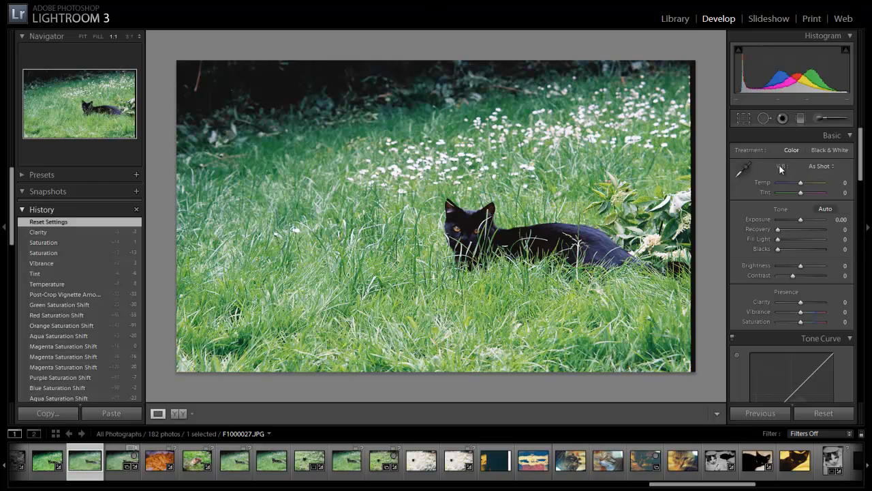
click(823, 169)
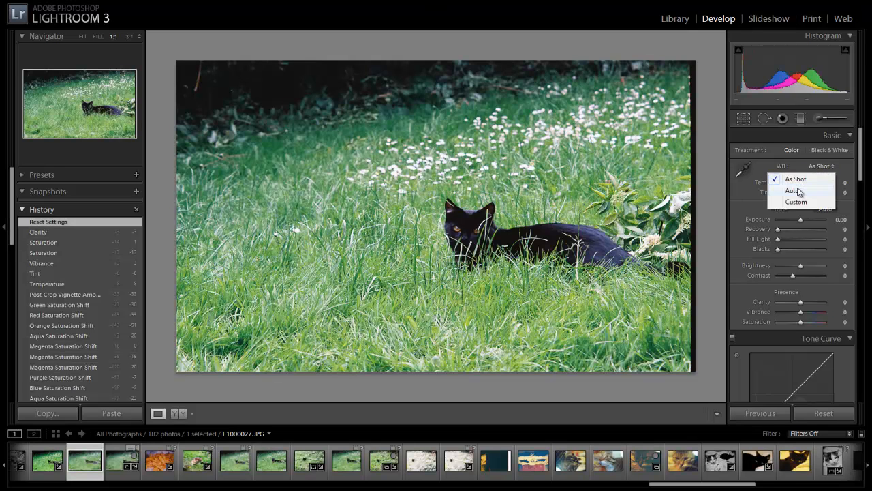
click(845, 174)
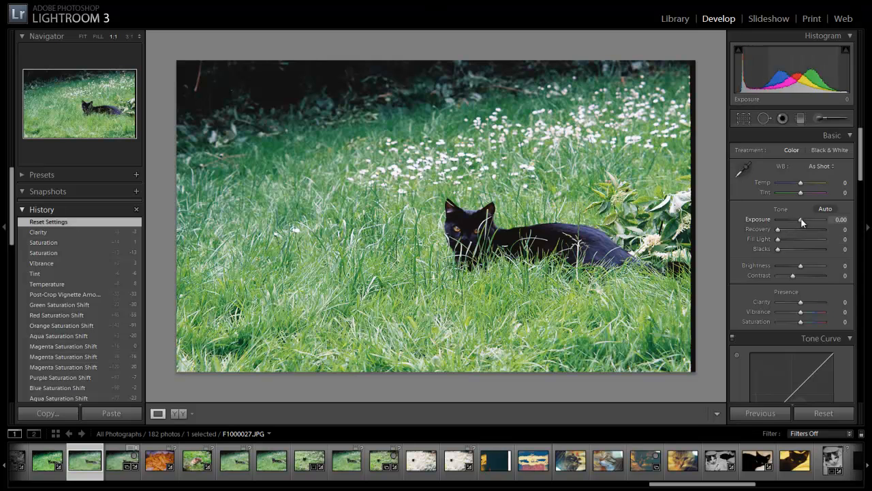
drag(802, 221, 800, 219)
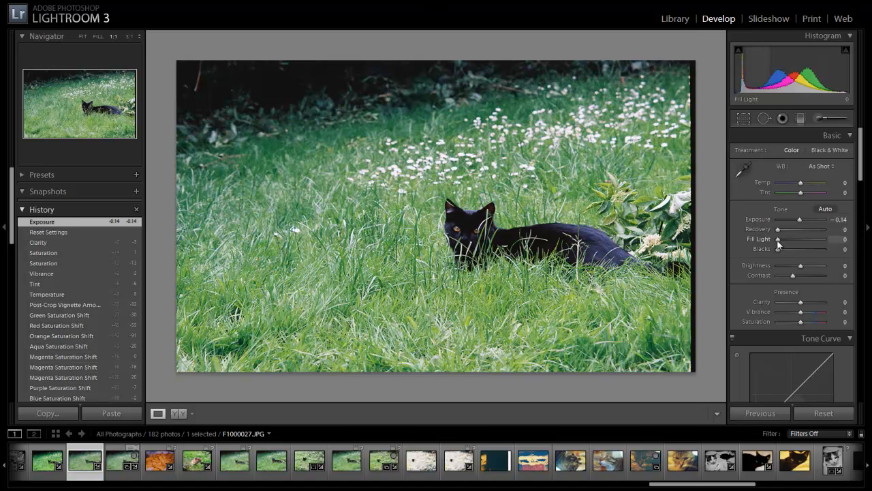
mouse_move(777, 240)
mouse_down()
mouse_move(791, 242)
mouse_move(785, 252)
mouse_up()
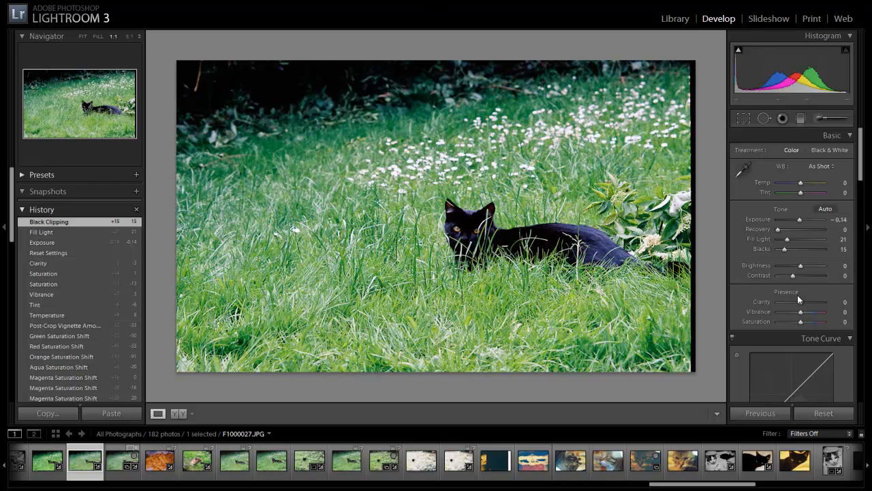
Try a Sharpening Amount of 14 on the photo and return it to 0
drag(864, 155, 865, 207)
scroll(864, 214, down, 5)
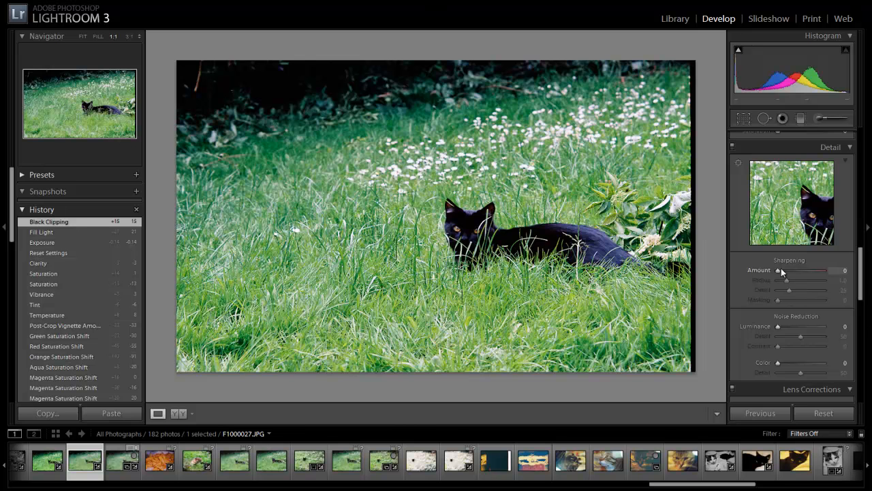
drag(779, 271, 762, 280)
click(783, 270)
drag(784, 274, 779, 271)
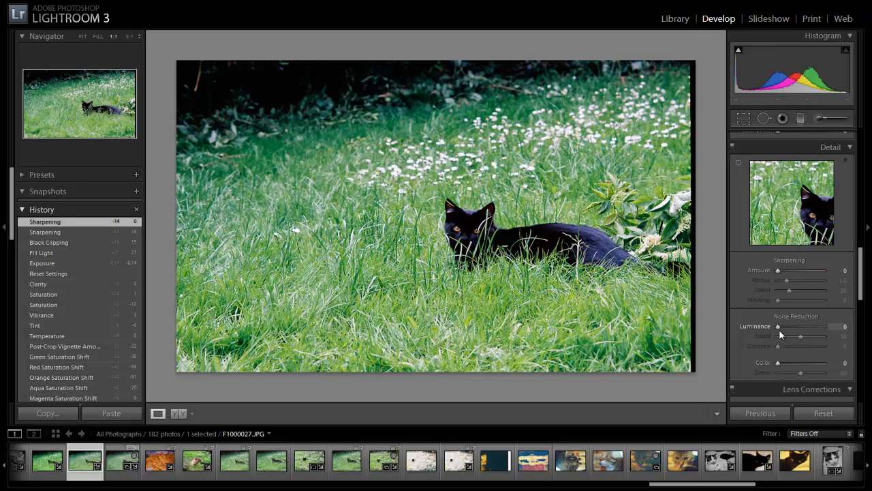
Apply noise reduction to the photo with Luminance at 30 and Color at 11
drag(778, 326, 792, 326)
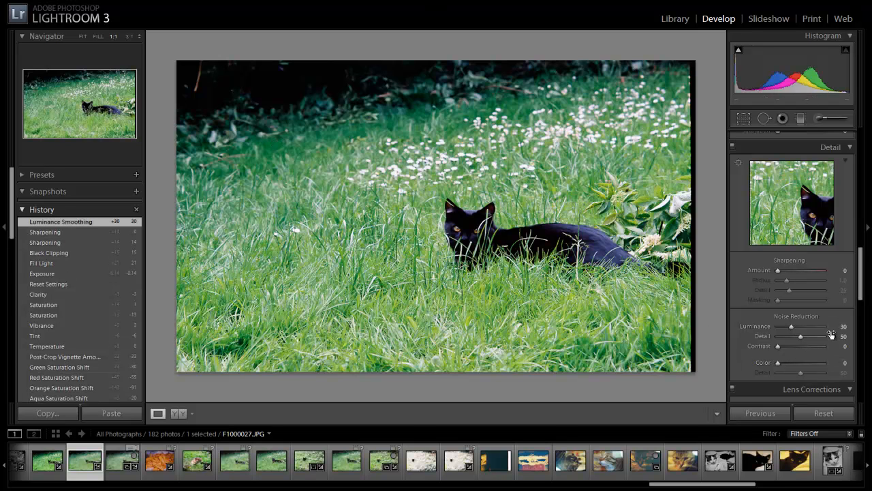
drag(781, 360, 789, 359)
Darken the photo's edges with a post-crop vignette, using an Amount of −29 and a Feather of 54
scroll(860, 284, down, 1)
drag(860, 283, 863, 345)
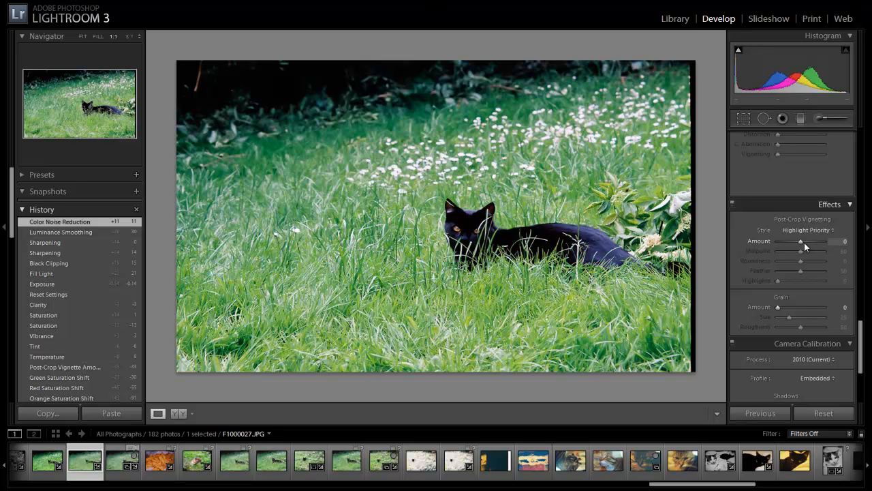
mouse_move(802, 242)
mouse_down()
mouse_move(811, 245)
mouse_move(772, 246)
mouse_move(797, 254)
mouse_up()
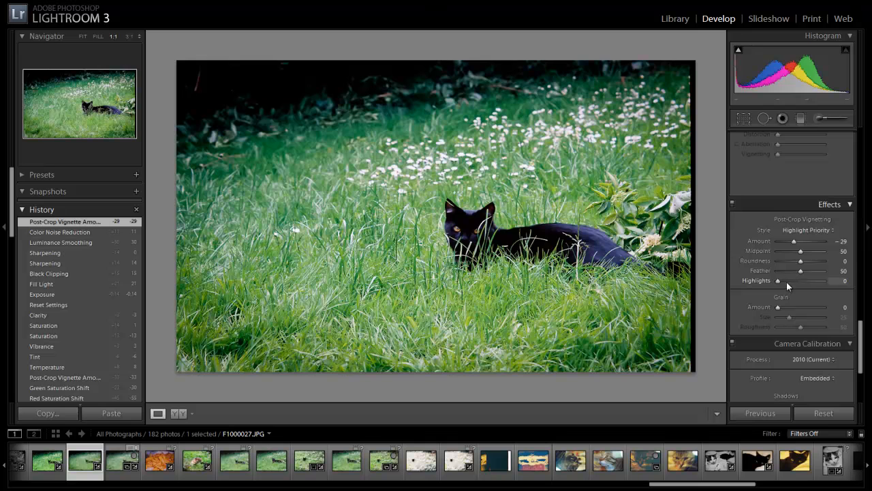
drag(805, 270, 685, 285)
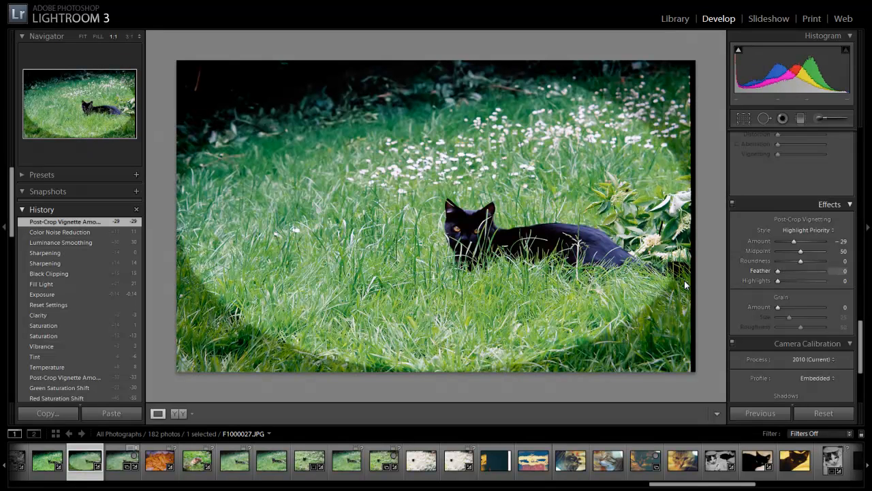
mouse_move(820, 277)
mouse_down()
mouse_move(794, 279)
mouse_move(804, 279)
mouse_up()
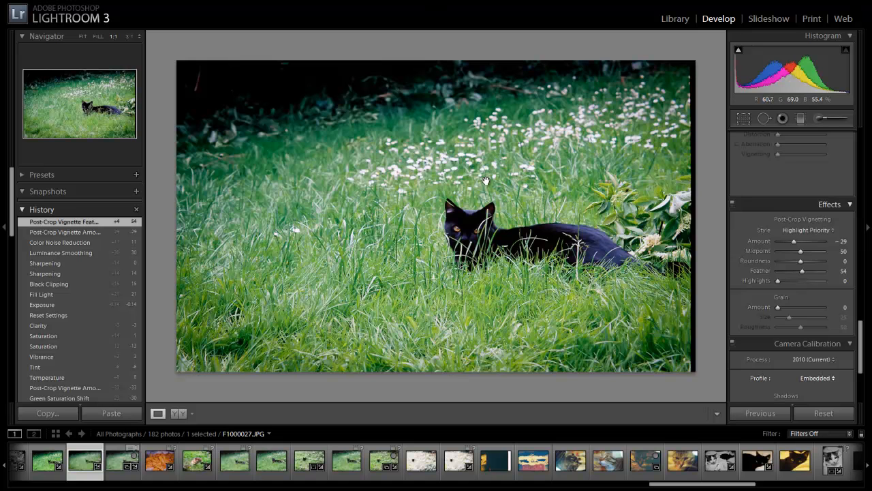
Show the whole photo before and after side by side and adjust the tone curve to Highlights +53, Lights −6 and Shadows +24
key(y)
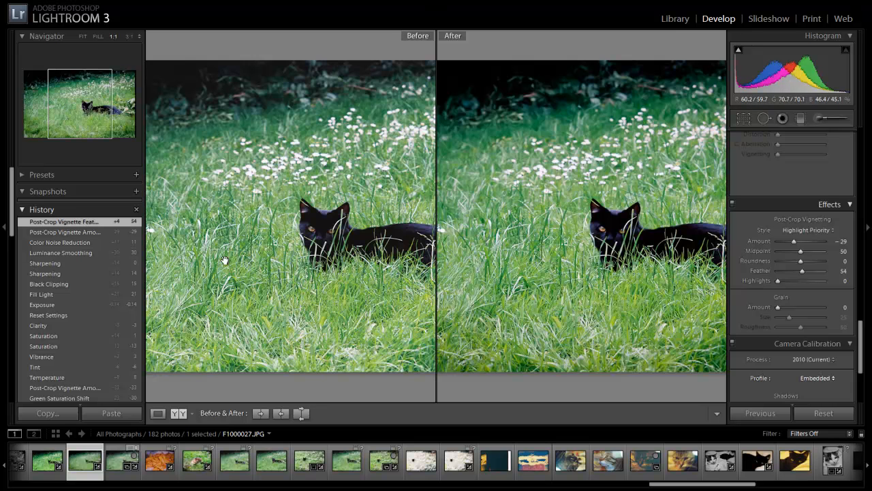
click(249, 175)
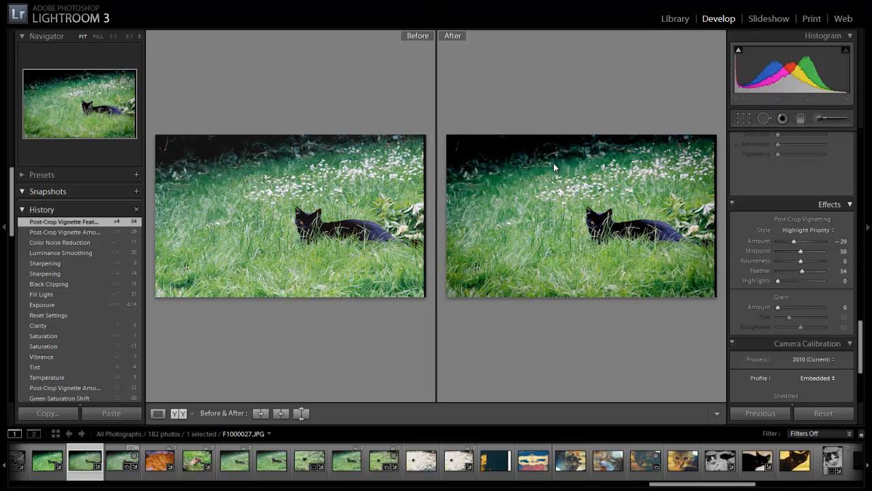
drag(861, 349, 863, 184)
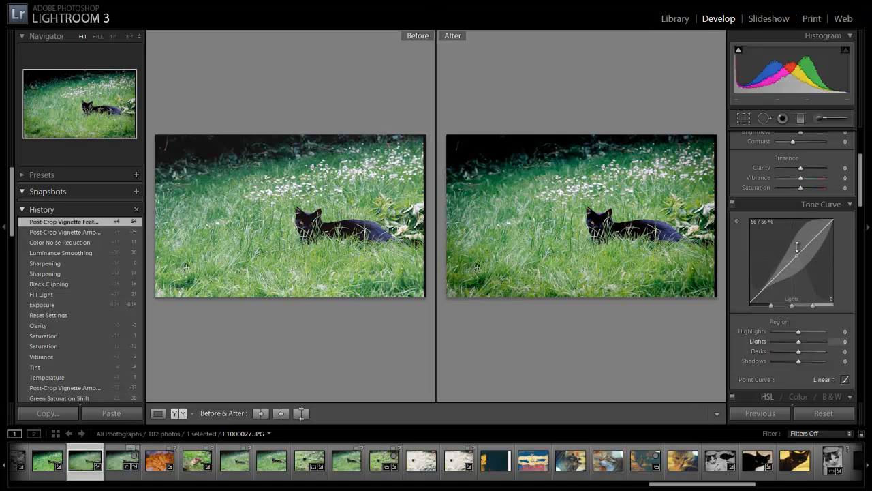
drag(797, 247, 828, 194)
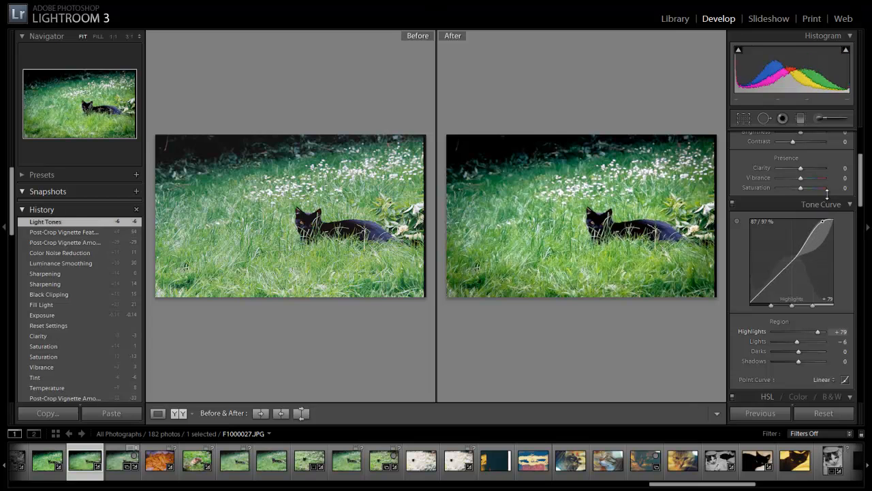
drag(827, 196, 850, 171)
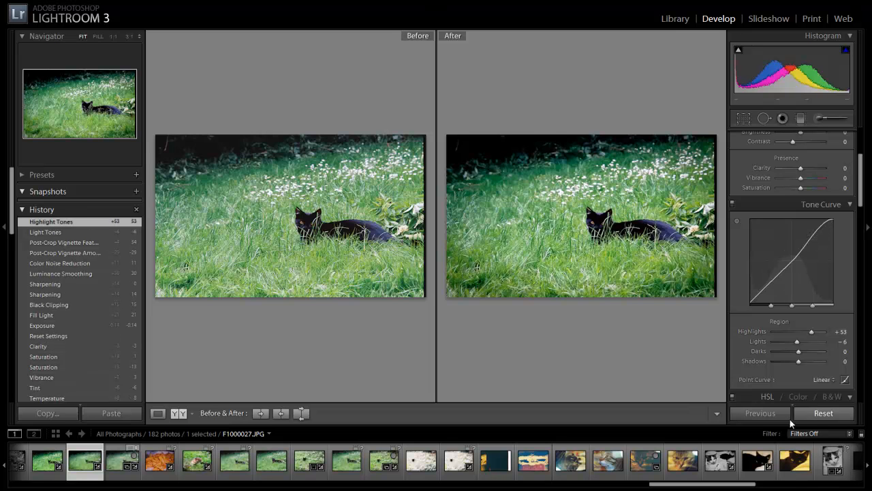
mouse_move(798, 362)
mouse_down()
mouse_move(816, 362)
mouse_move(783, 362)
mouse_move(814, 363)
mouse_move(804, 361)
mouse_up()
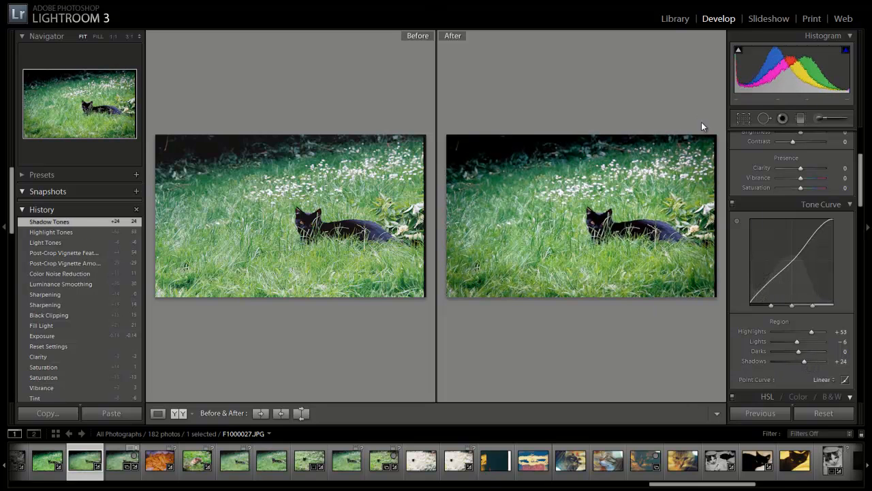
Return to the single-photo view and draw a graduated filter straight down from the photo's upper edge to just below the cat
click(866, 188)
click(867, 226)
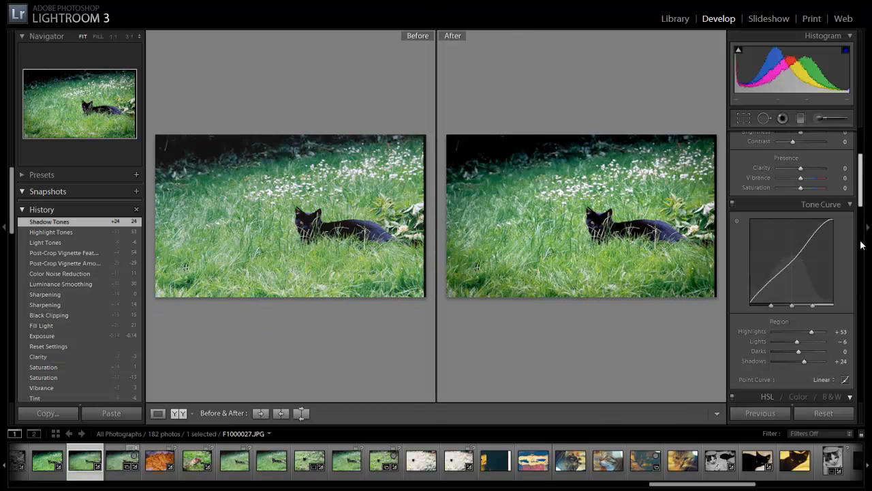
drag(859, 204, 860, 141)
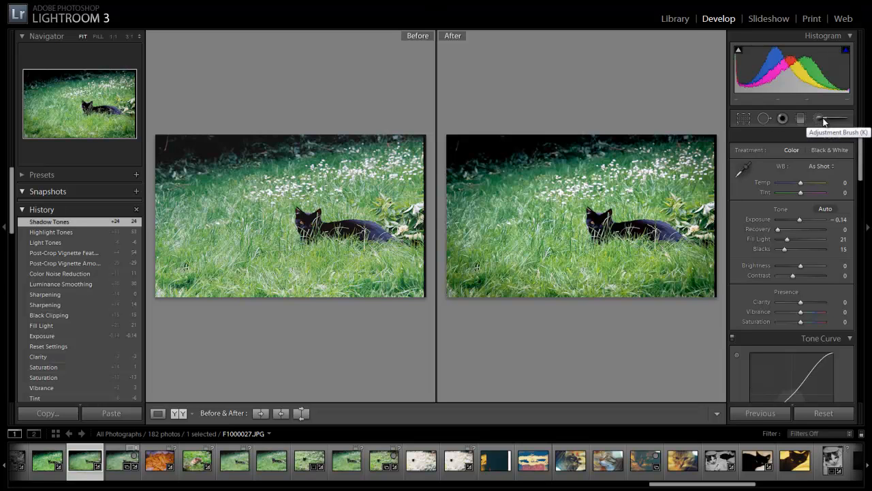
click(822, 120)
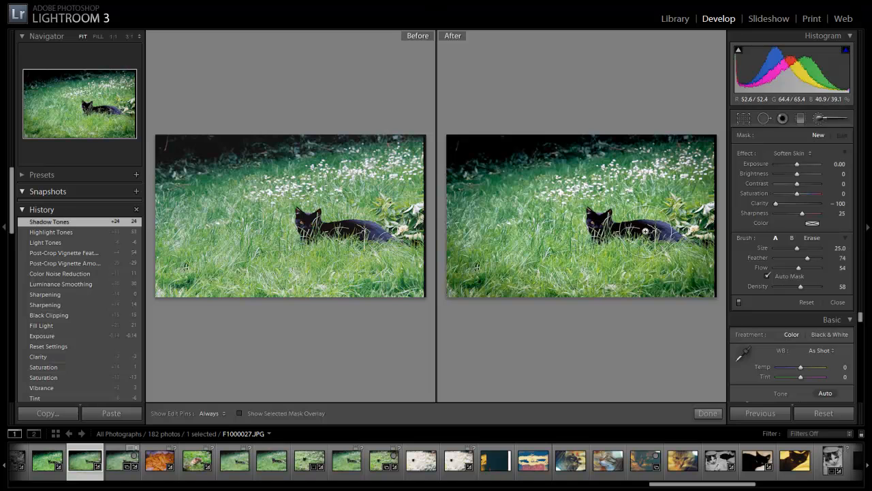
click(800, 118)
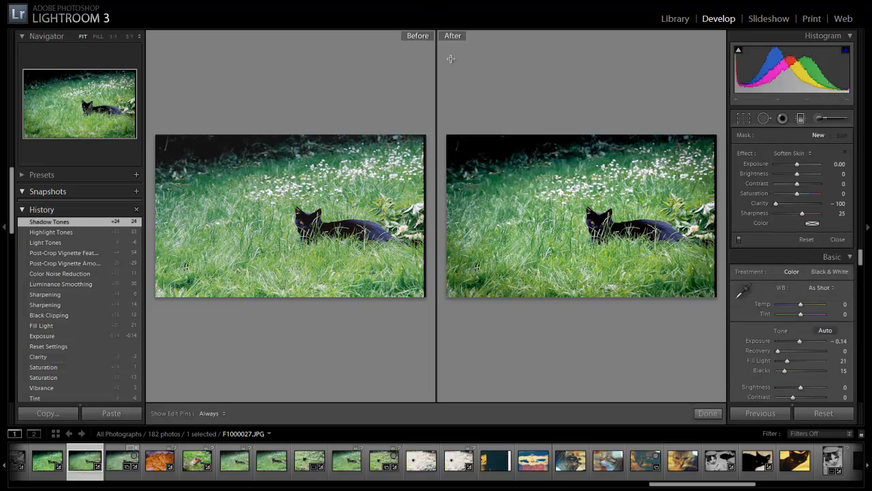
key(y)
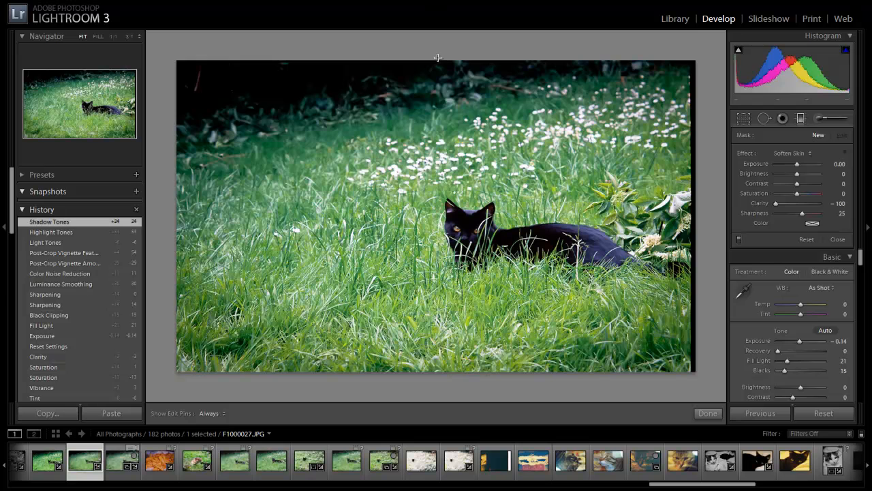
drag(440, 58, 444, 286)
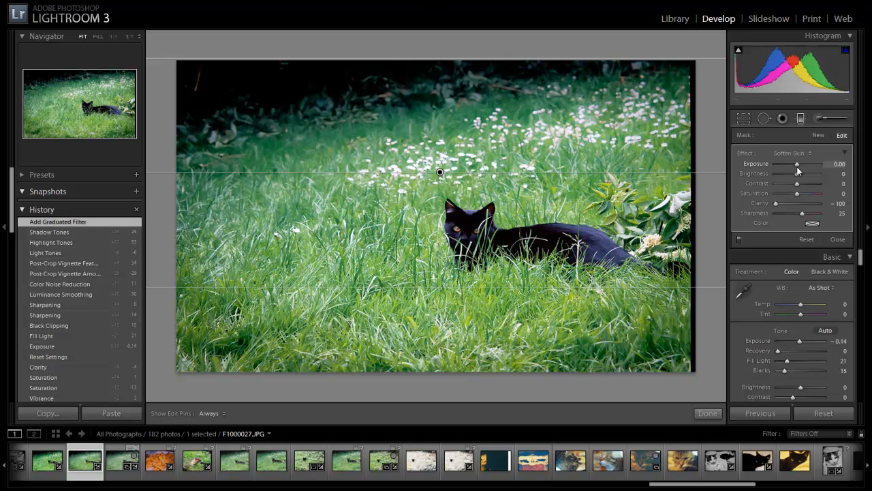
Set the graduated filter's Exposure to −0.58 and Saturation to 37, and close the filter
mouse_move(797, 164)
mouse_down()
mouse_move(783, 166)
mouse_move(808, 175)
mouse_move(795, 176)
mouse_up()
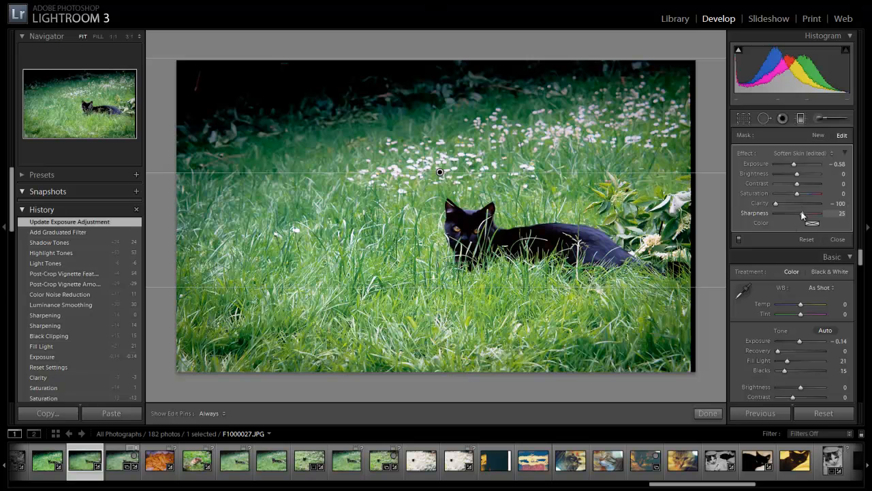
mouse_move(801, 197)
mouse_down()
mouse_move(781, 191)
mouse_move(806, 199)
mouse_up()
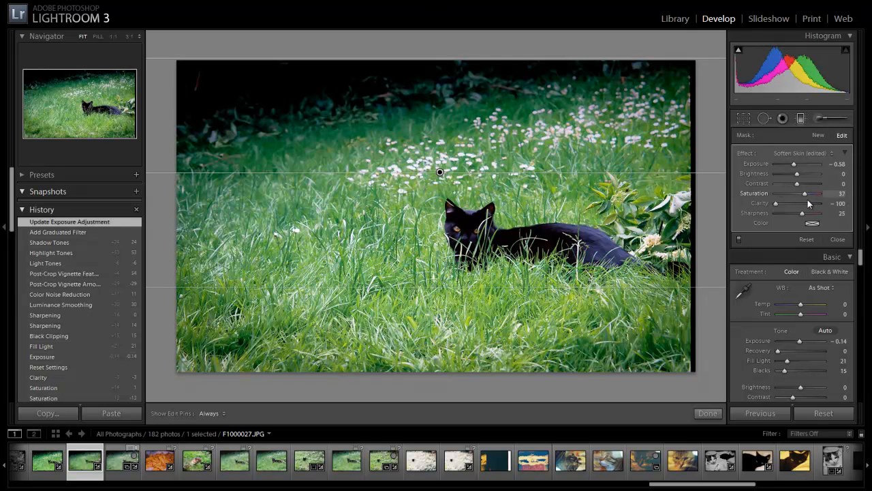
drag(808, 199, 808, 200)
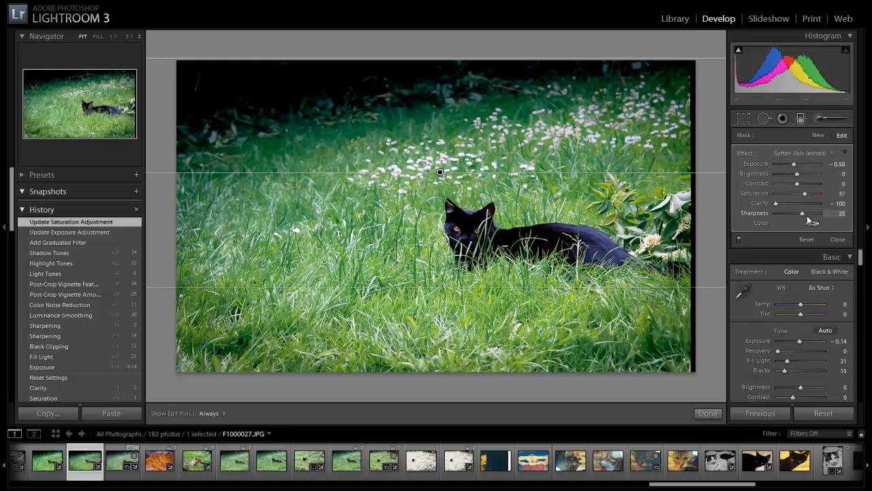
click(838, 240)
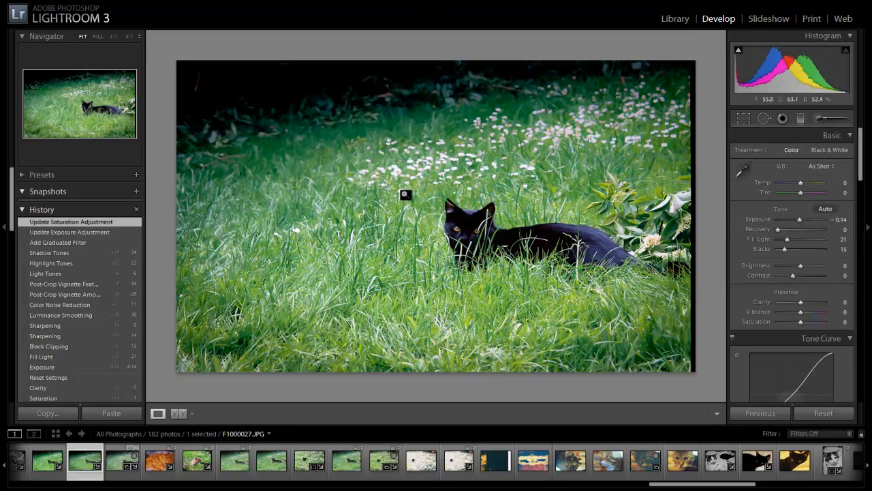
Compare the photo before and after the edits, and set its Vibrance to +22
key(y)
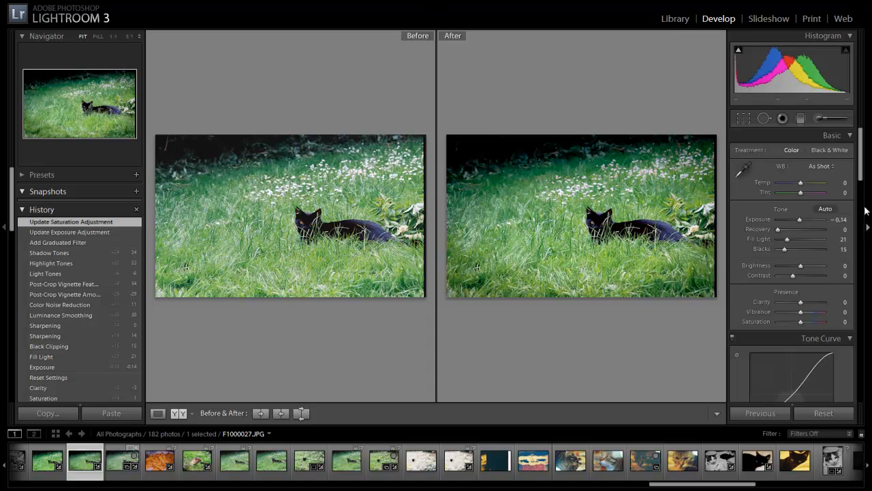
scroll(866, 181, down, 3)
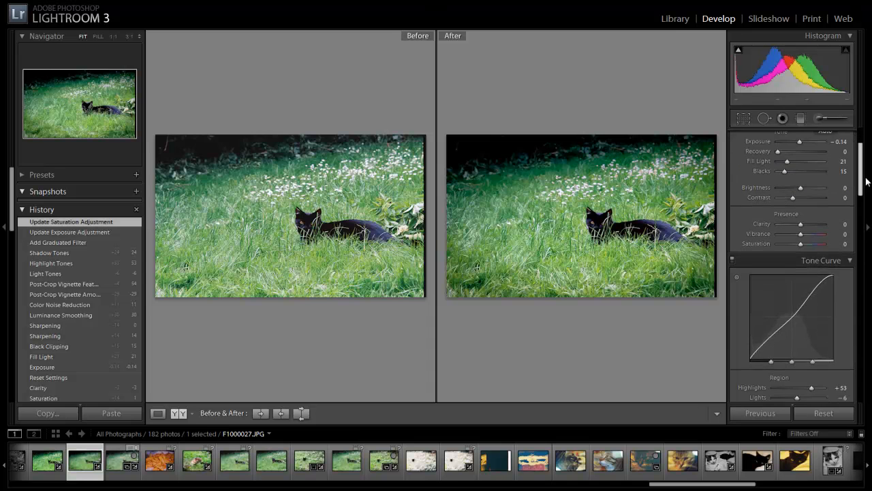
scroll(866, 181, down, 1)
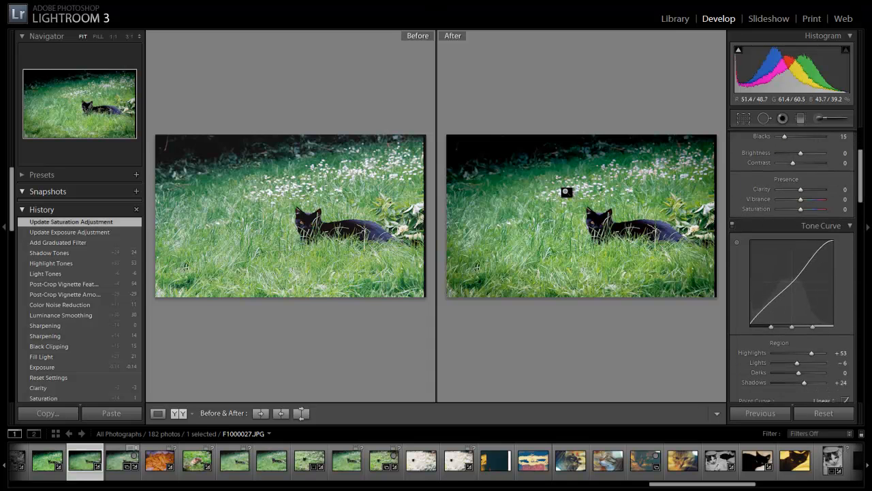
key(y)
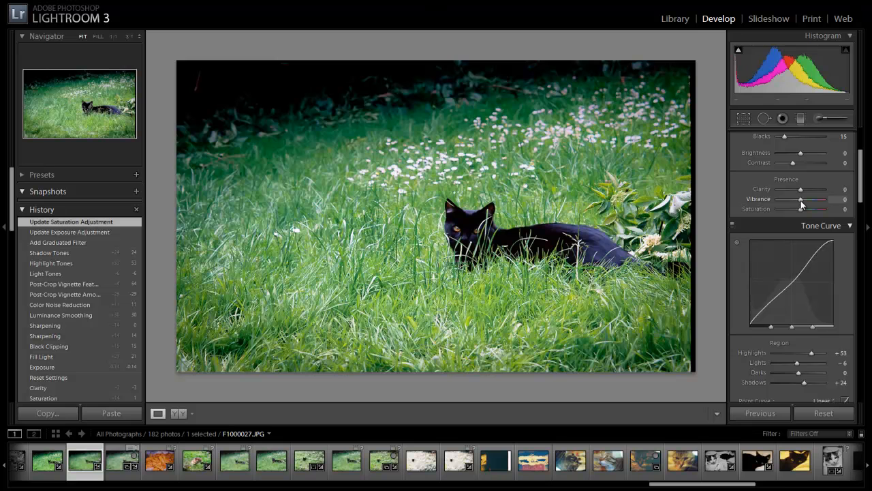
drag(801, 200, 809, 202)
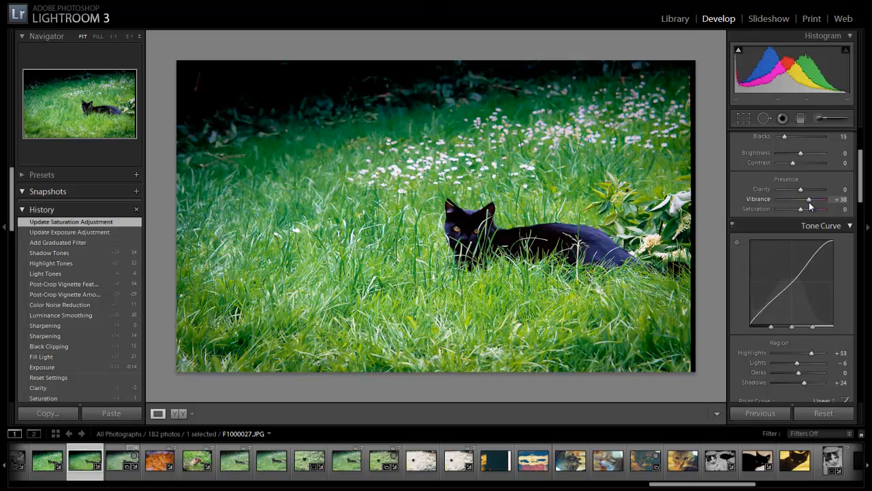
drag(810, 203, 806, 202)
Test the orange saturation at both extremes and set it to −50
drag(861, 186, 869, 232)
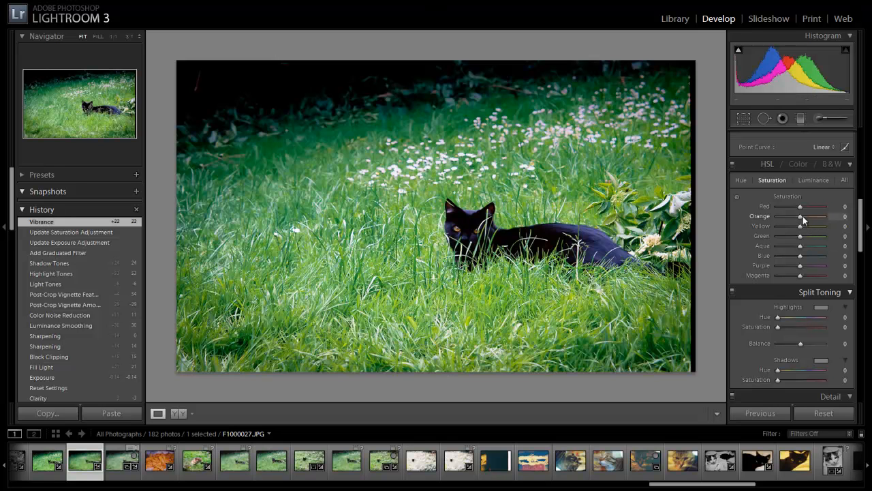
drag(803, 218, 776, 214)
drag(777, 215, 851, 225)
drag(805, 217, 790, 213)
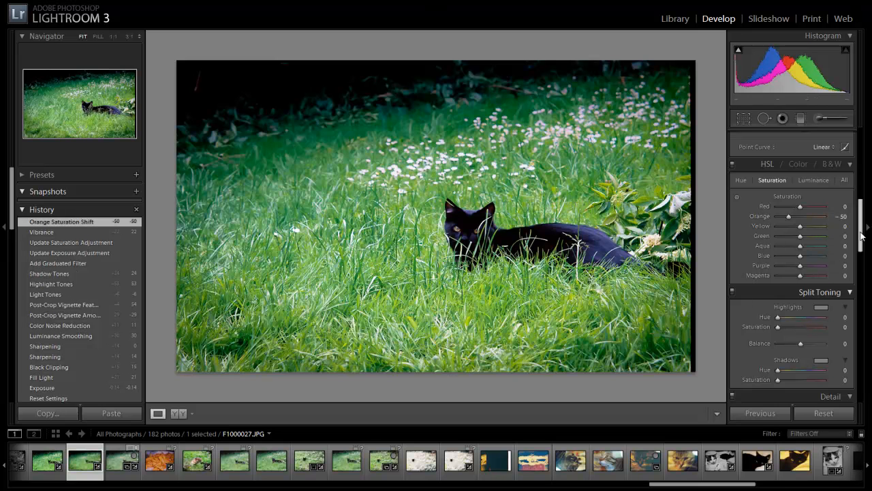
Fine-tune the photo's basic adjustments by setting Blacks to 8 and Tint to −8
drag(861, 235, 861, 164)
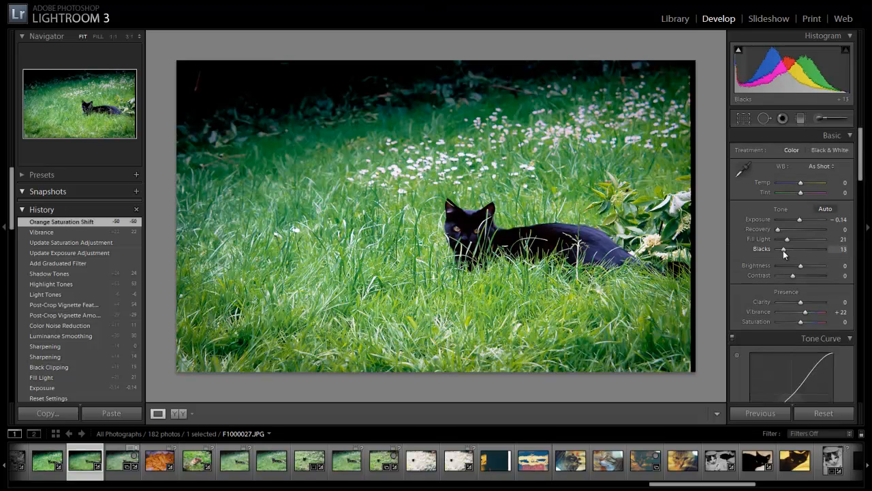
drag(783, 250, 781, 250)
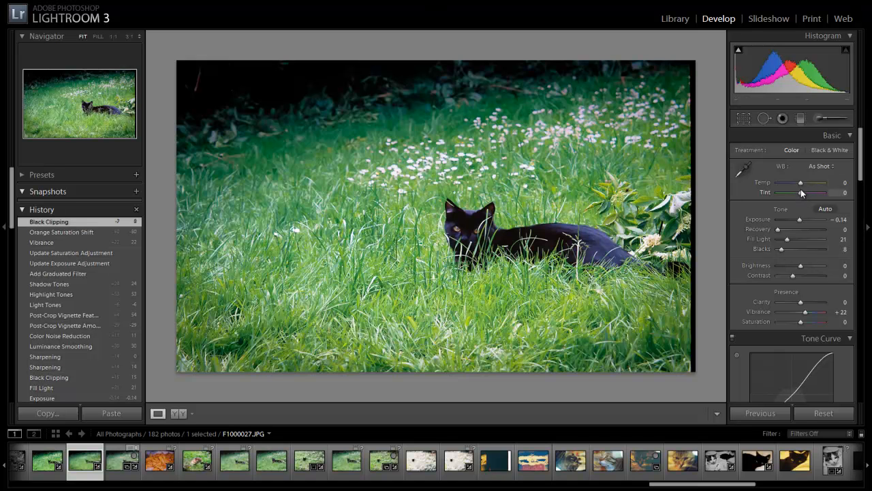
drag(802, 194, 800, 193)
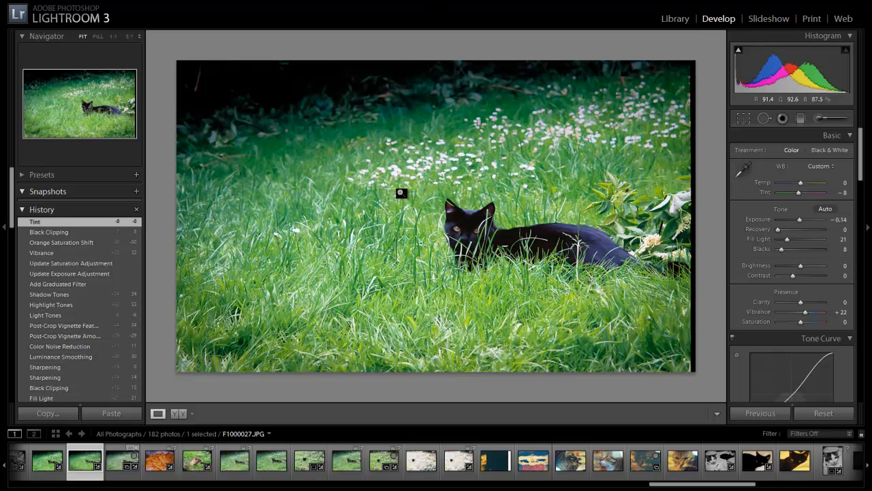
Show the photo before and after side by side, and stop the webcam recording in CyberLink YouCam
key(y)
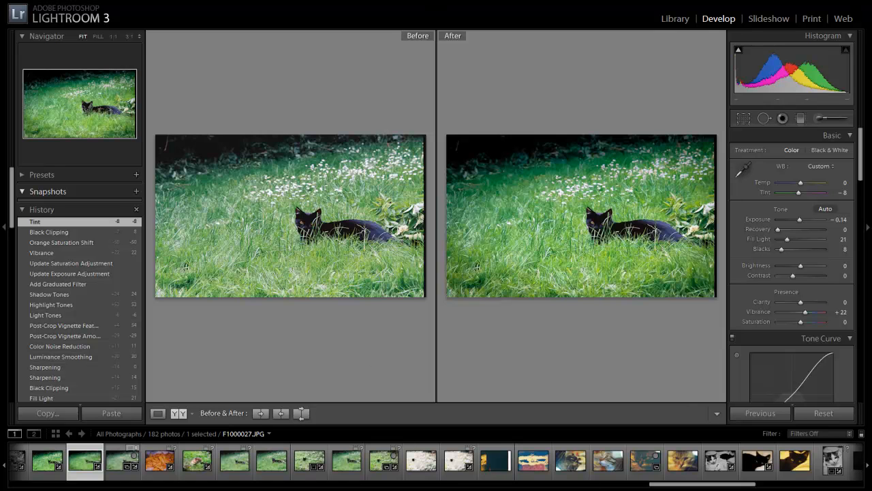
click(529, 489)
click(336, 289)
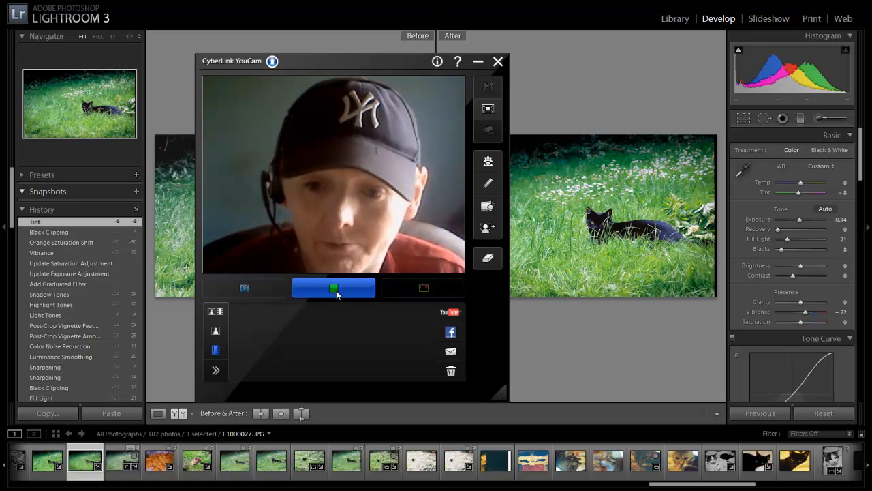